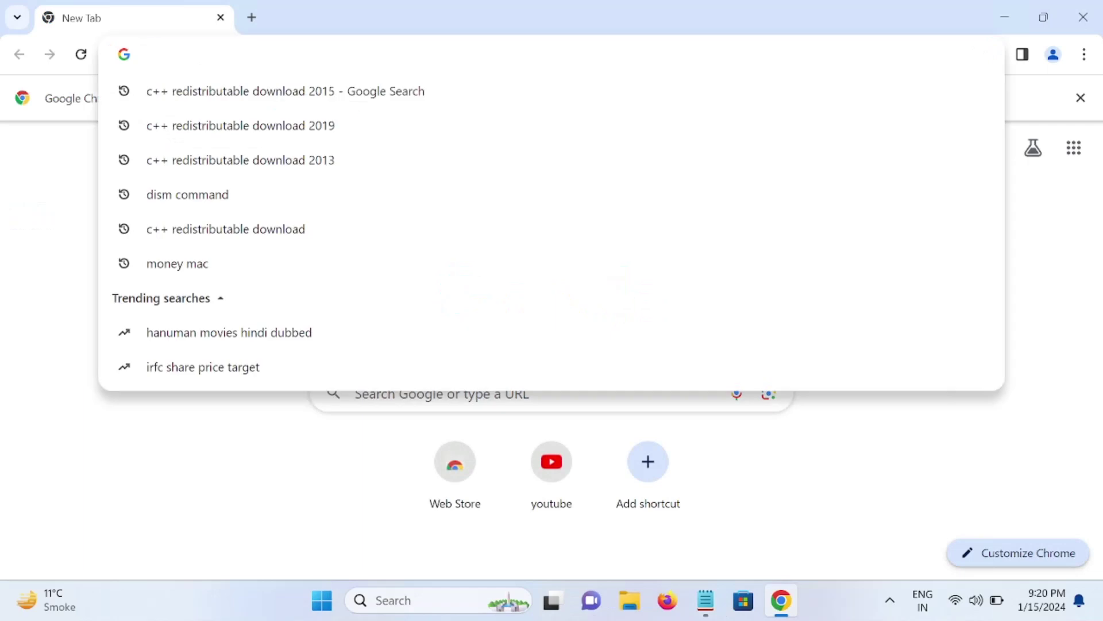
# Search the web for "windows 11 download" and open Microsoft's Download Windows 11 page.
pyautogui.write('windows ')
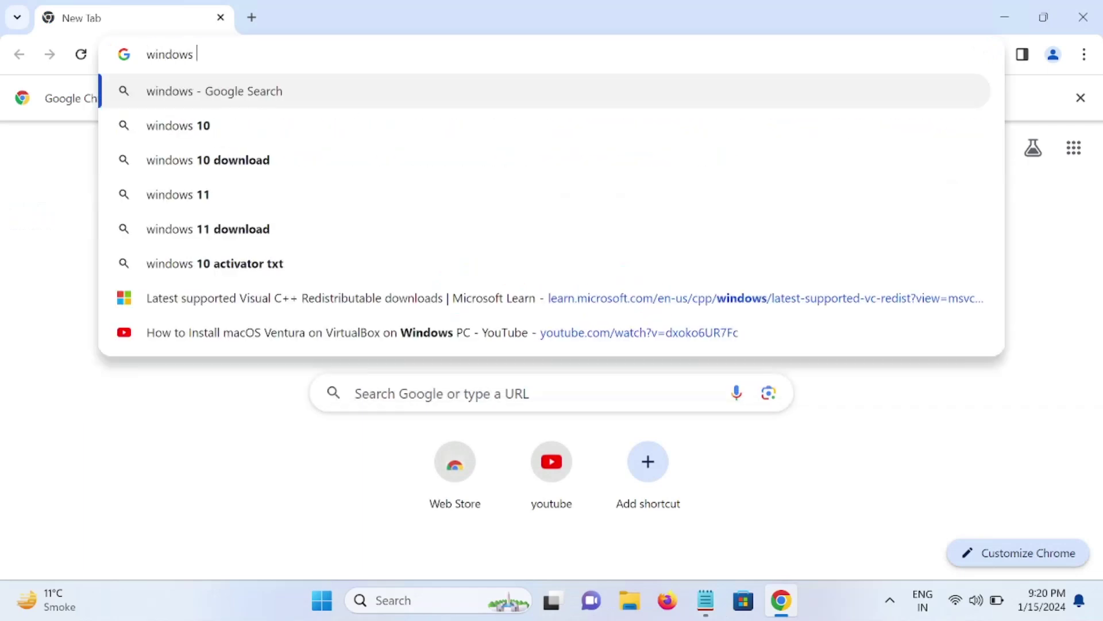
pyautogui.write('11')
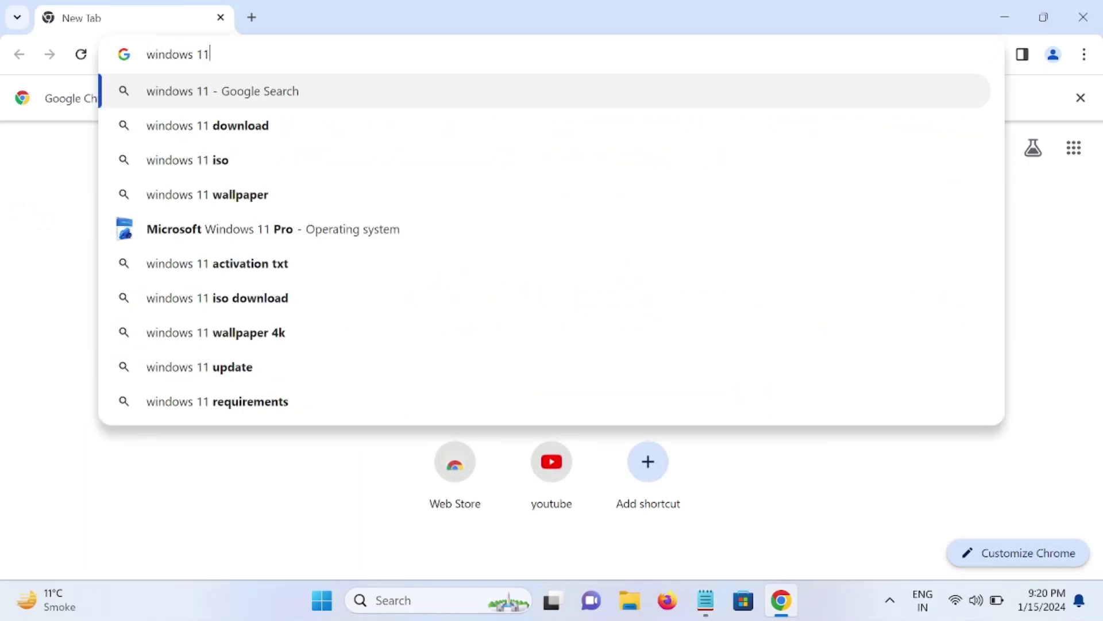
pyautogui.press('Down')
pyautogui.press('Return')
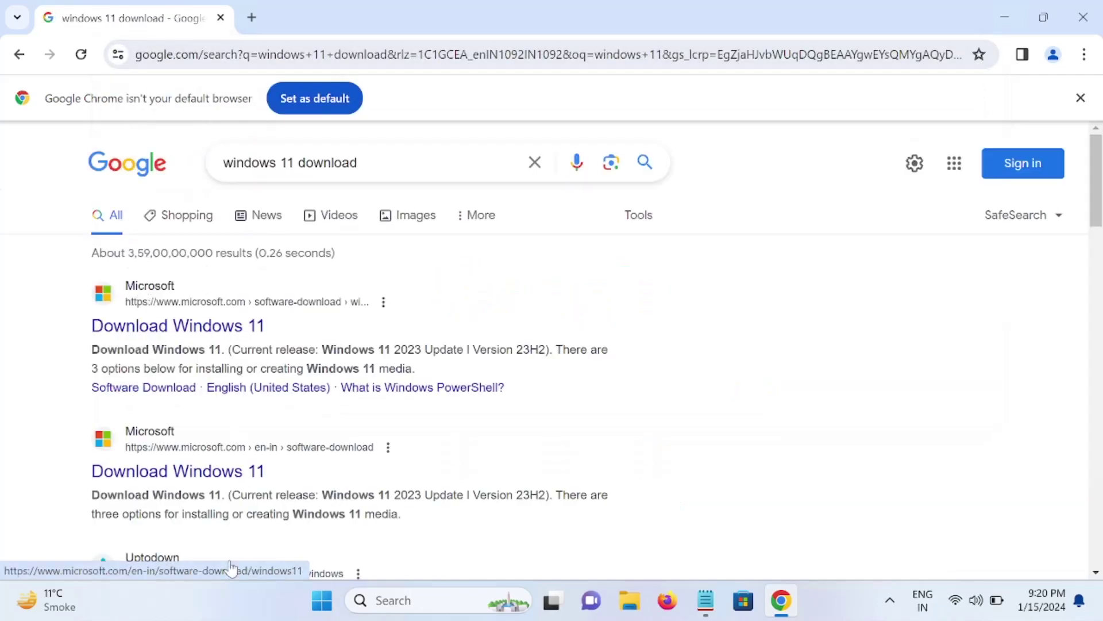
pyautogui.click(222, 336)
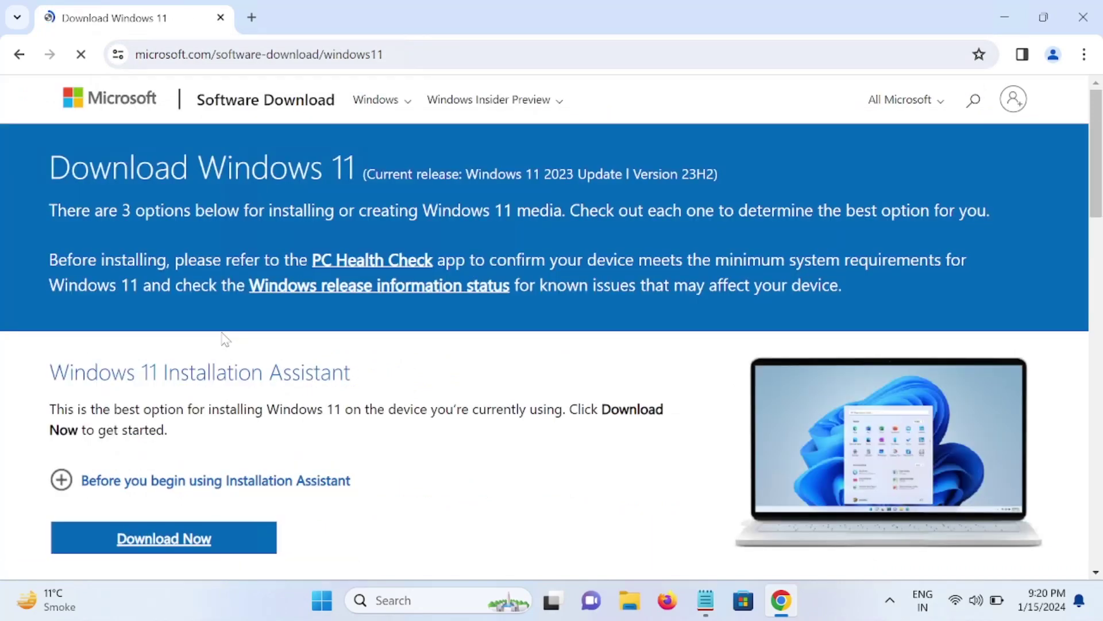
# Download the Windows 11 media creation tool, run MediaCreationTool_Win11_23H2.exe and allow it to make changes to the device.
pyautogui.scroll(-3, 182, 291)
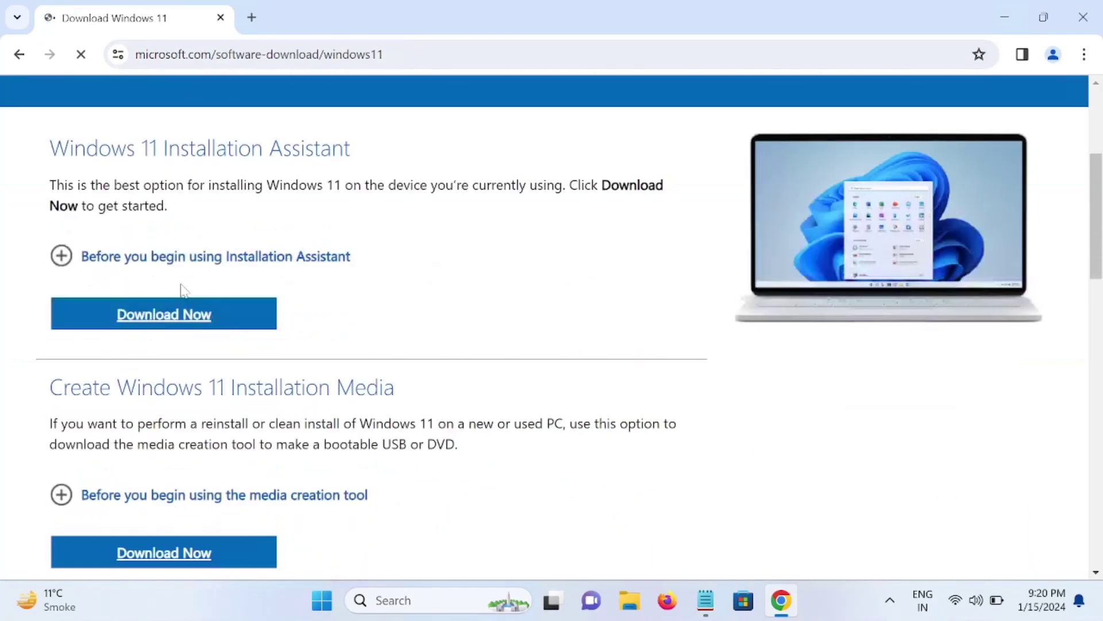
pyautogui.scroll(-3, 241, 269)
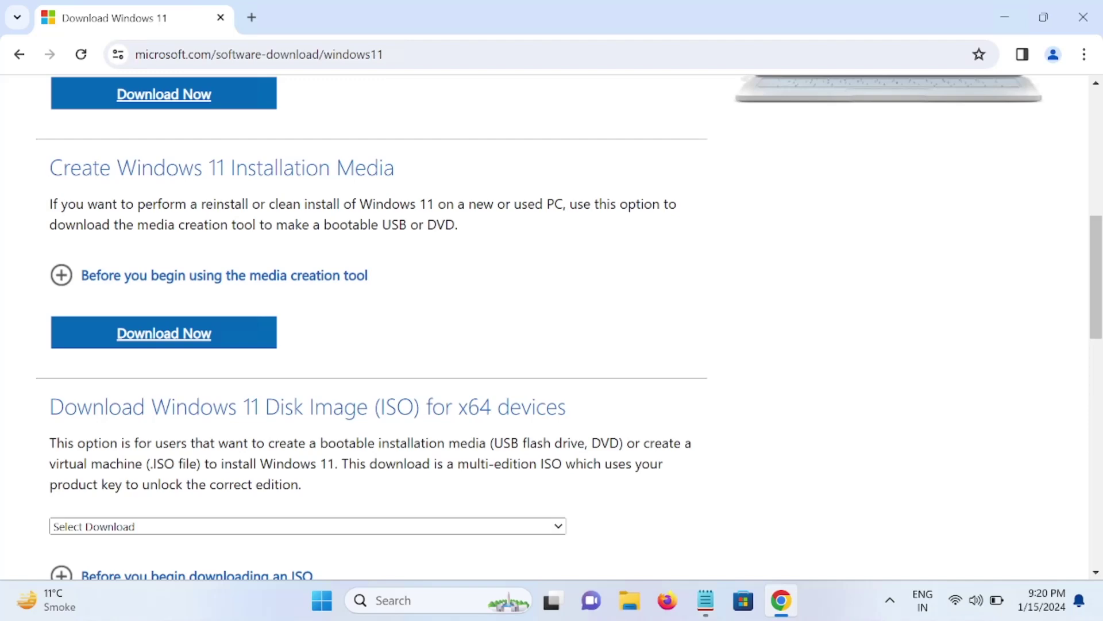
pyautogui.click(210, 331)
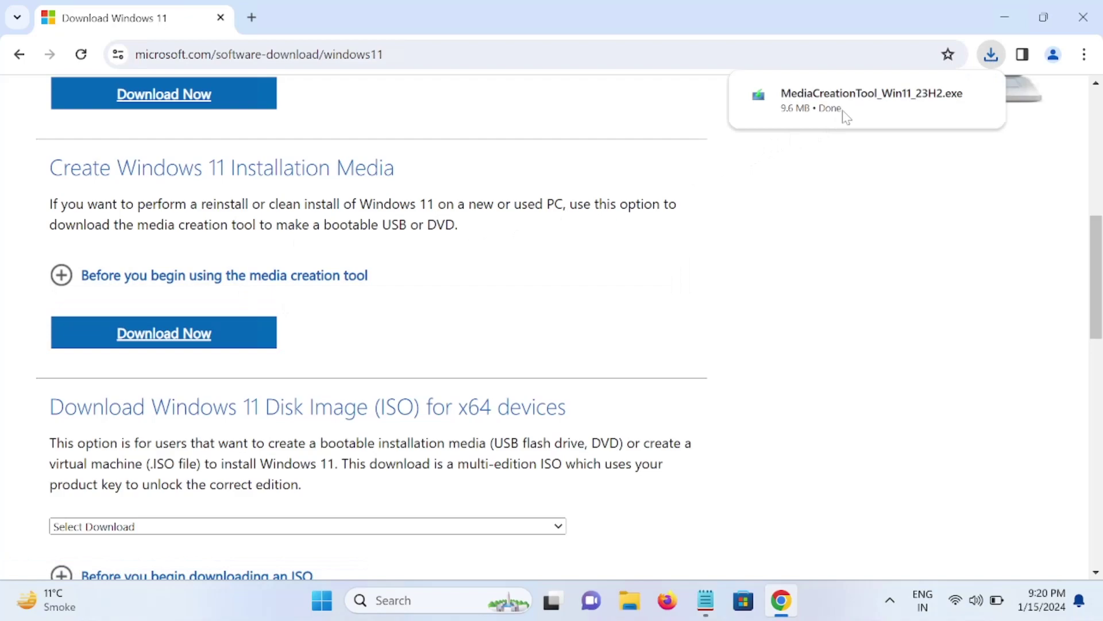
pyautogui.moveTo(850, 111)
pyautogui.click(977, 96)
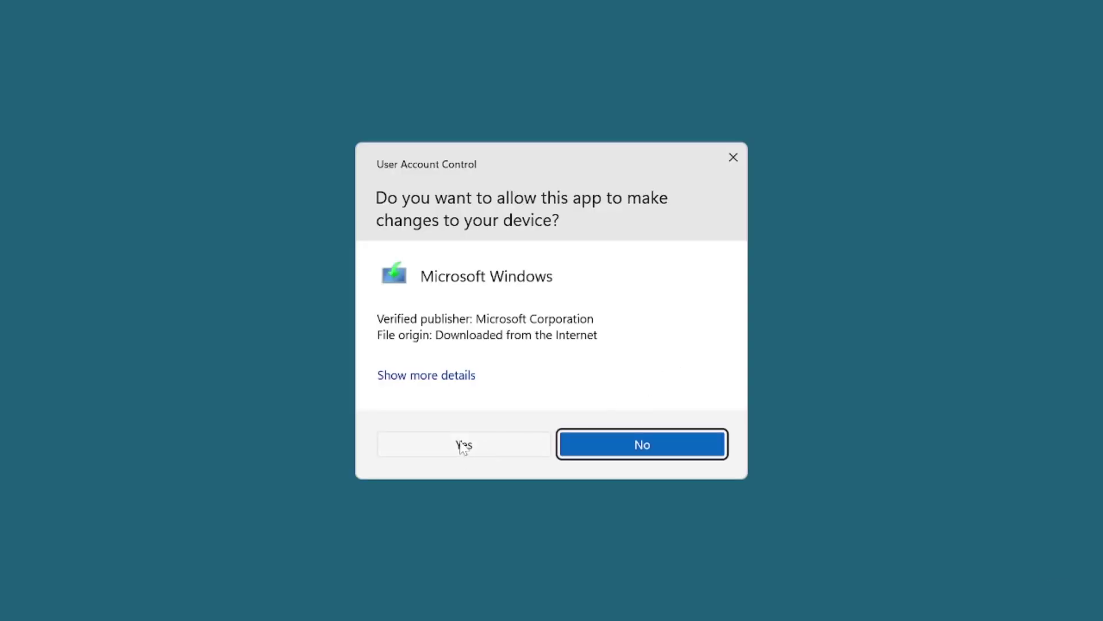
pyautogui.click(462, 445)
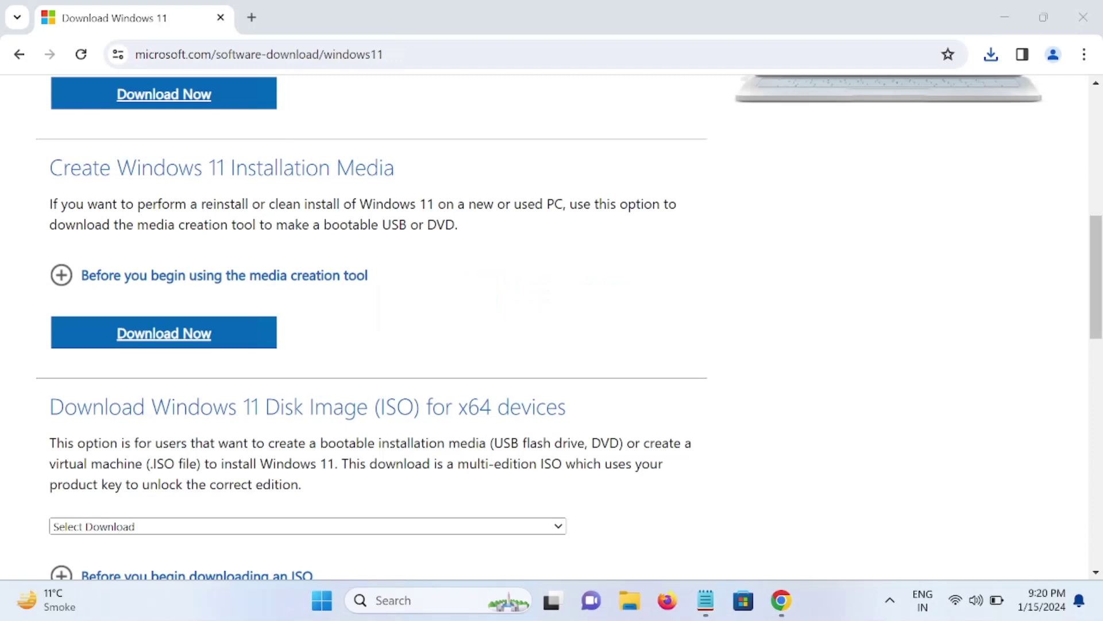
# Minimize the setup window and request the Windows 11 (multi-edition ISO for x64 devices) disk image on the download page.
pyautogui.scroll(-3, 402, 428)
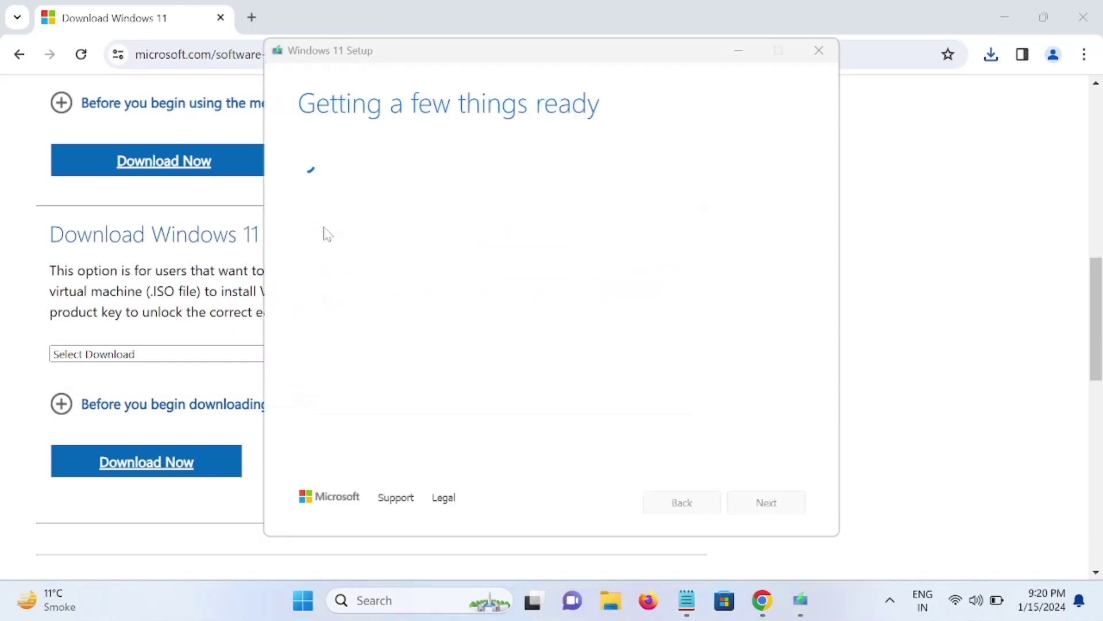
pyautogui.click(738, 52)
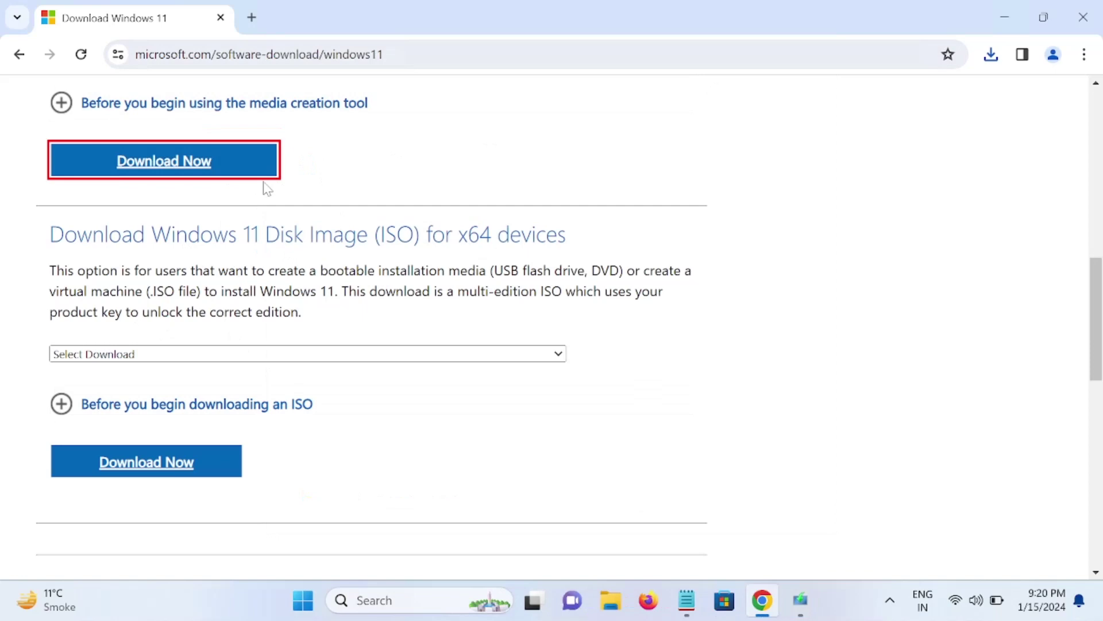
pyautogui.click(162, 355)
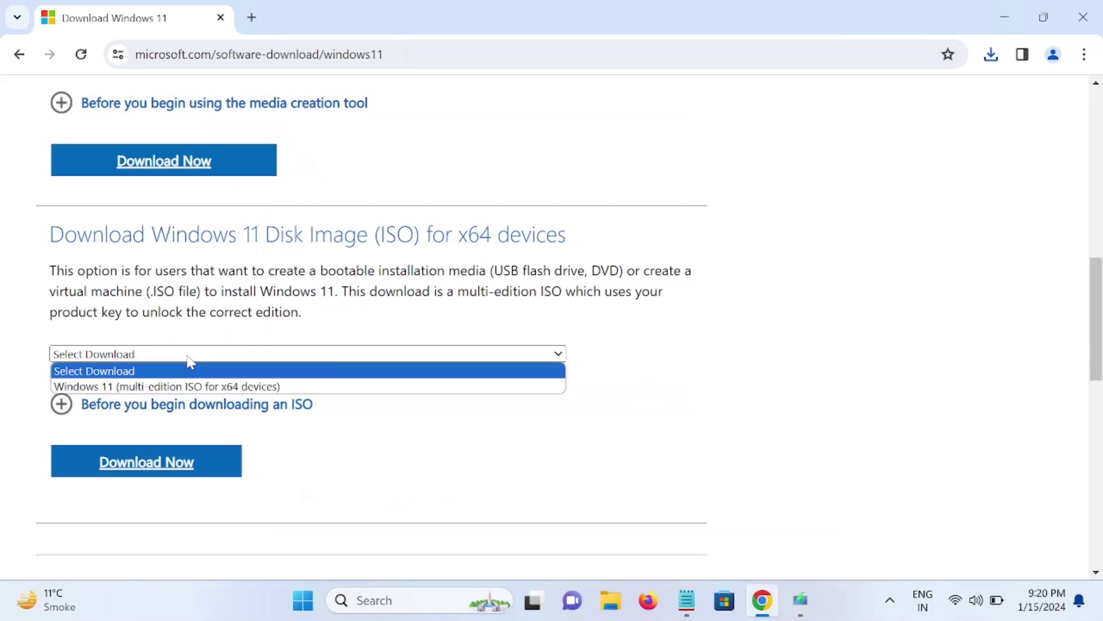
pyautogui.click(194, 390)
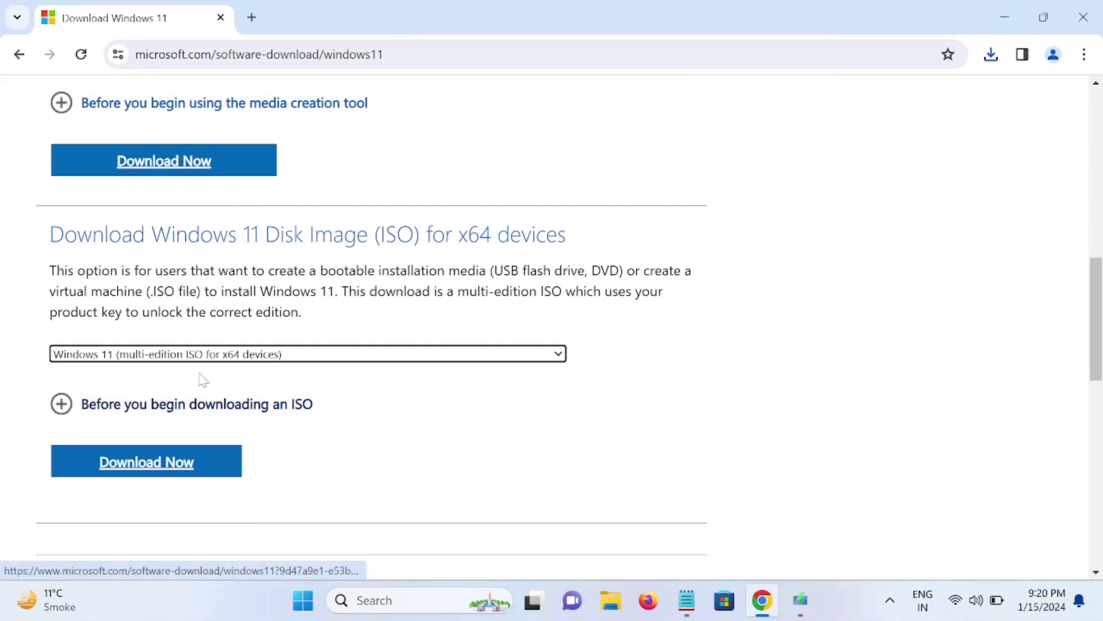
pyautogui.click(186, 466)
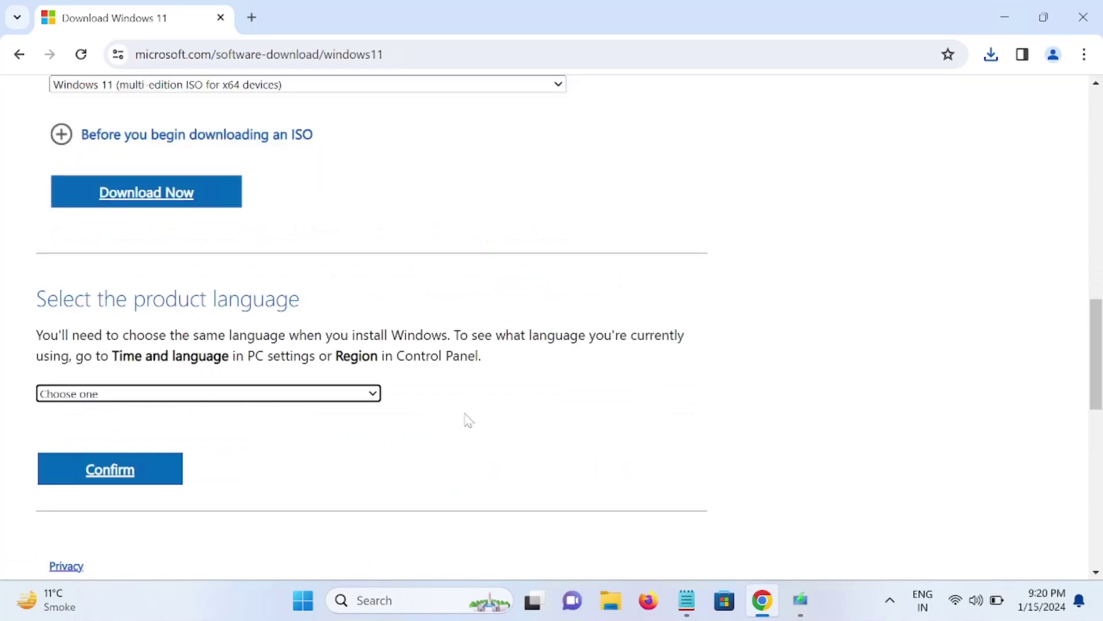
# Set the ISO's product language to English (United States) and confirm it.
pyautogui.scroll(-1, 469, 421)
pyautogui.click(329, 309)
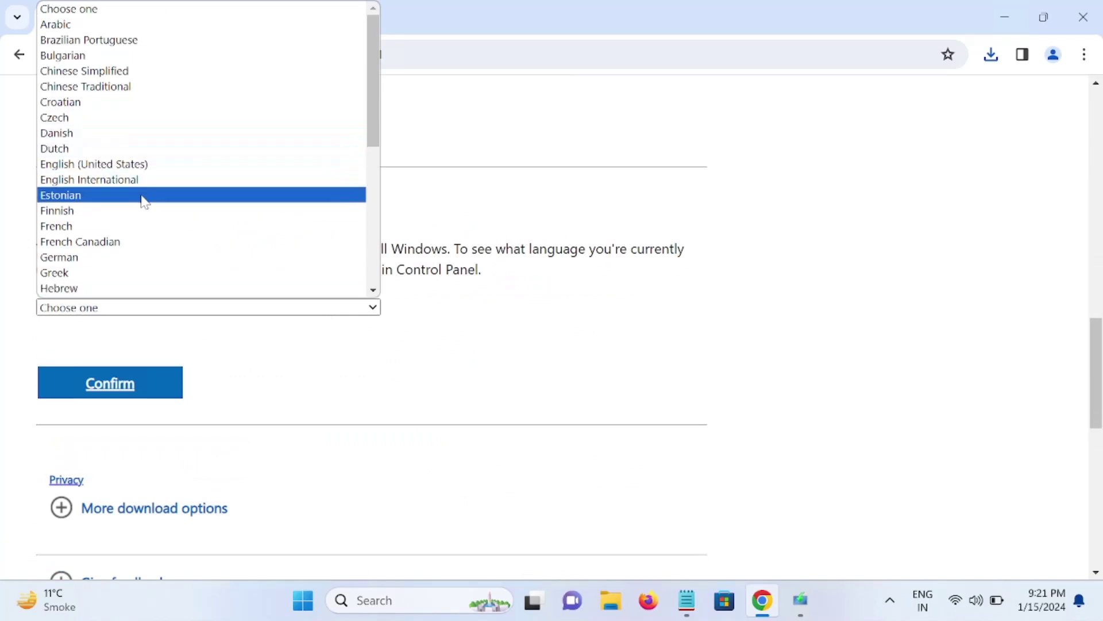
pyautogui.click(130, 166)
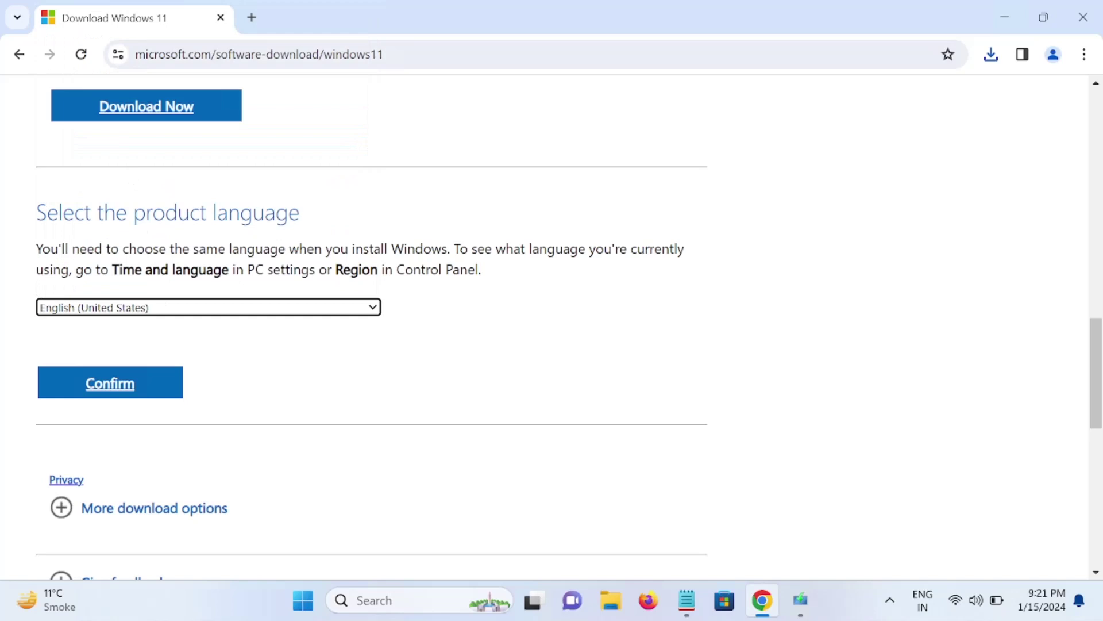
pyautogui.scroll(-1, 202, 441)
pyautogui.click(133, 304)
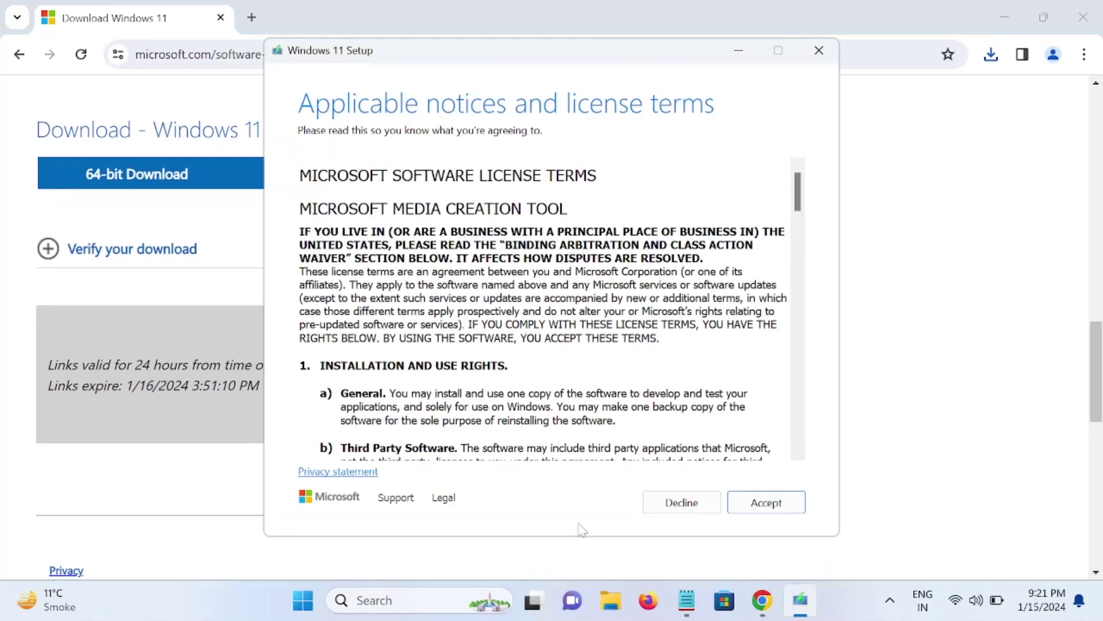
# Accept the media creation tool's license terms in Windows 11 Setup and minimize its window.
pyautogui.click(779, 507)
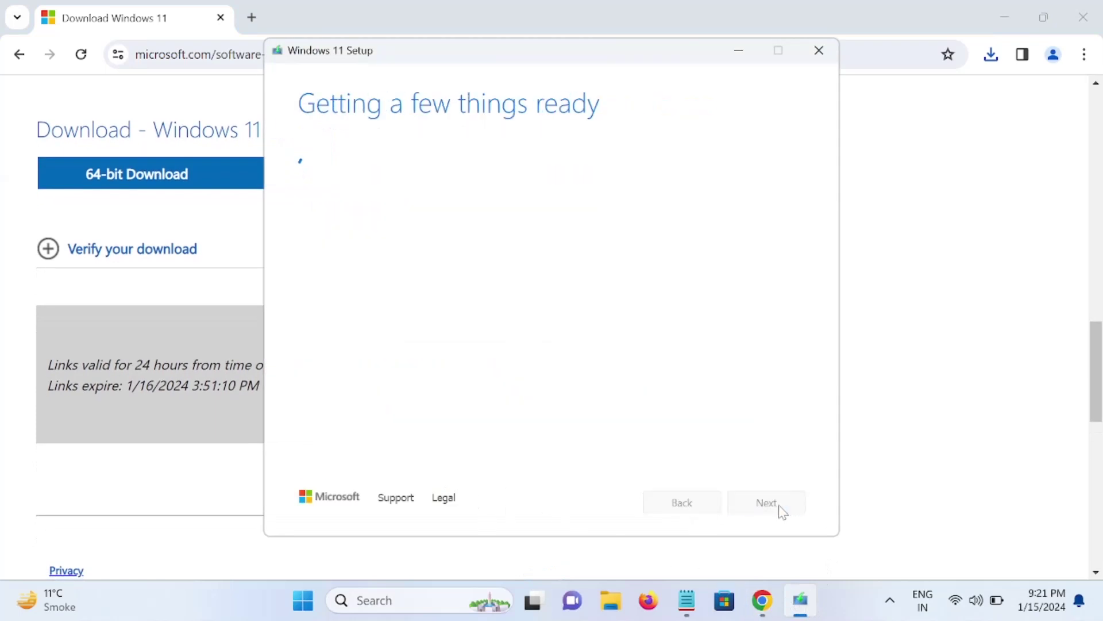
pyautogui.click(740, 52)
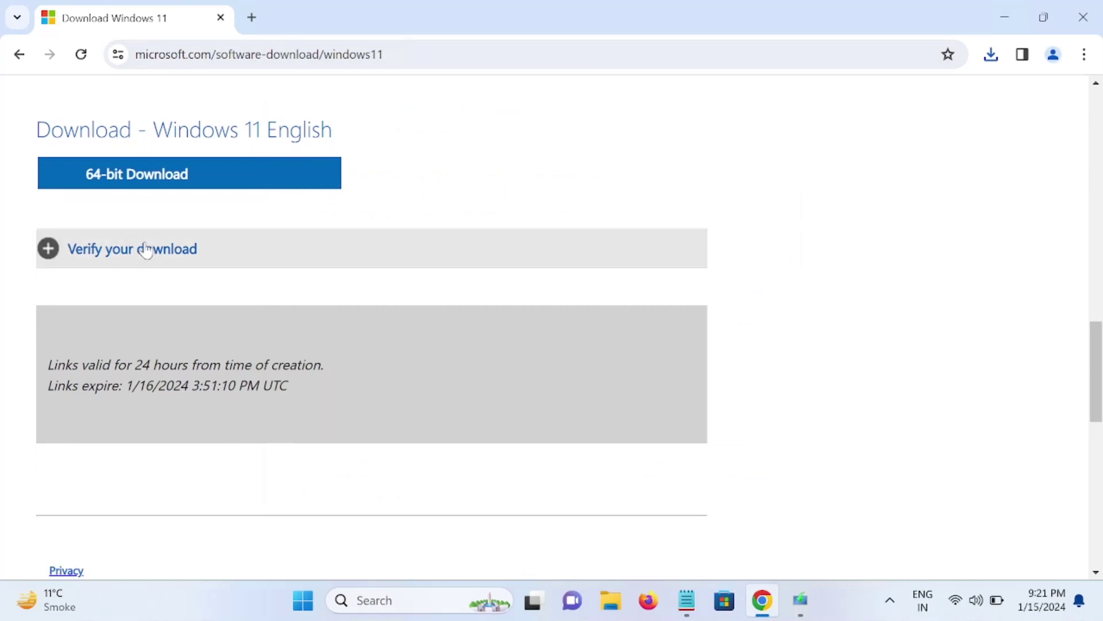
# Start the 64-bit Windows 11 English ISO download and pause it from the recent download history.
pyautogui.click(184, 187)
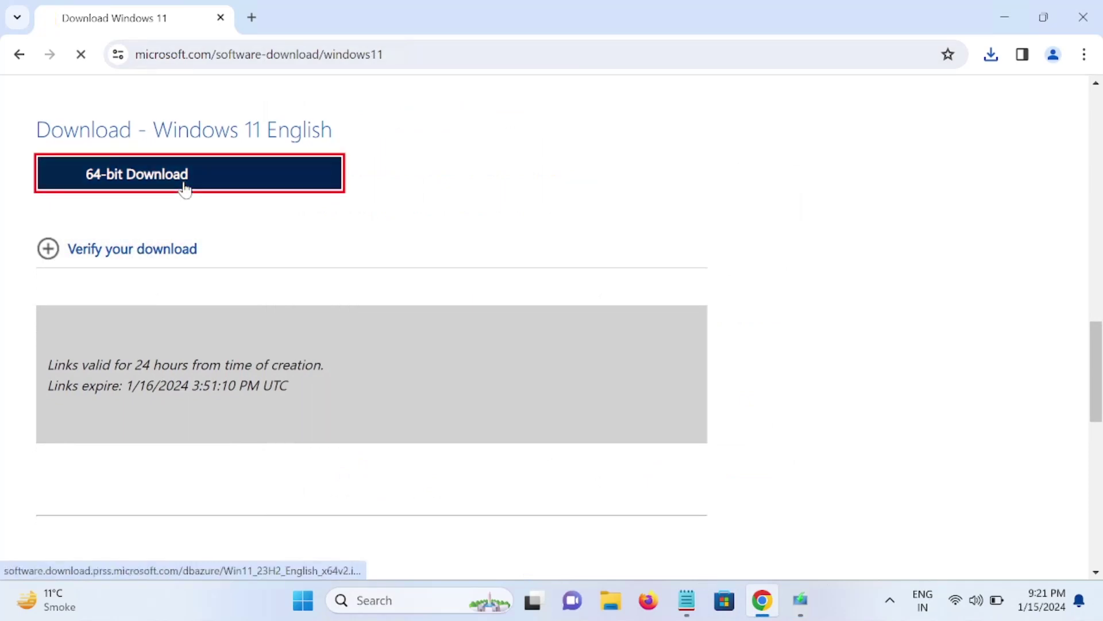
pyautogui.click(994, 57)
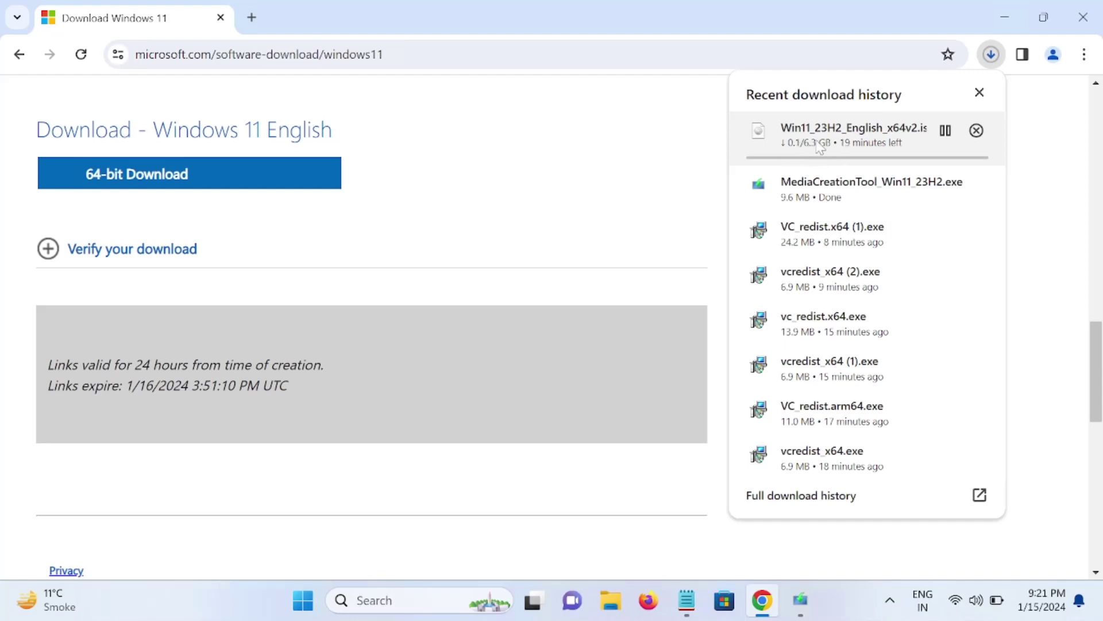
pyautogui.click(945, 130)
# Close the browser and bring the minimized Windows 11 Setup window back up.
pyautogui.click(1083, 17)
pyautogui.click(552, 165)
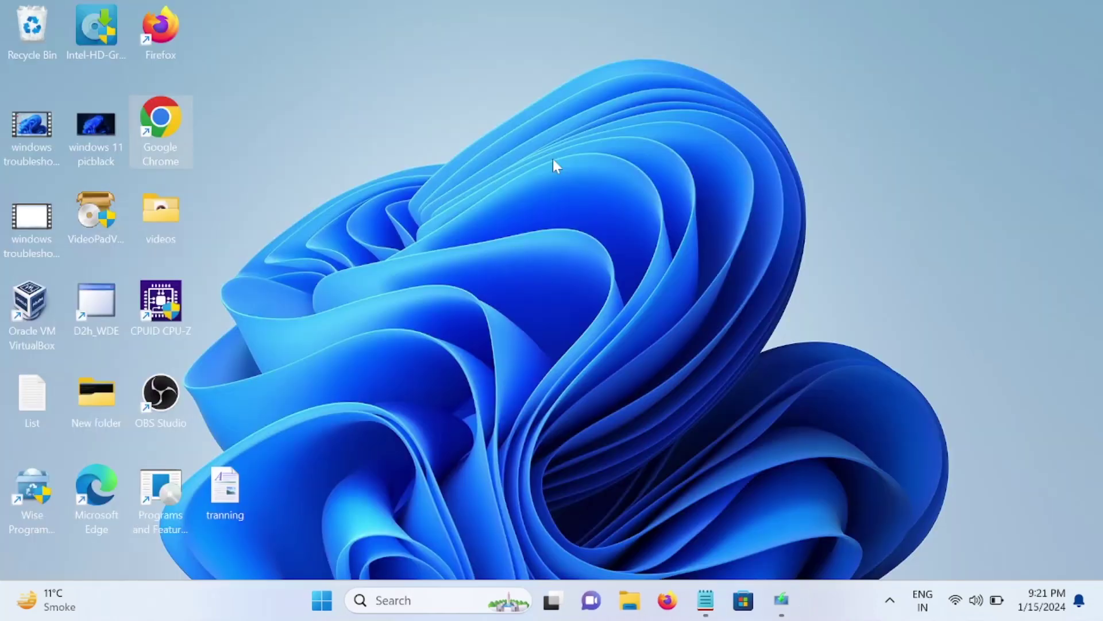
pyautogui.click(781, 612)
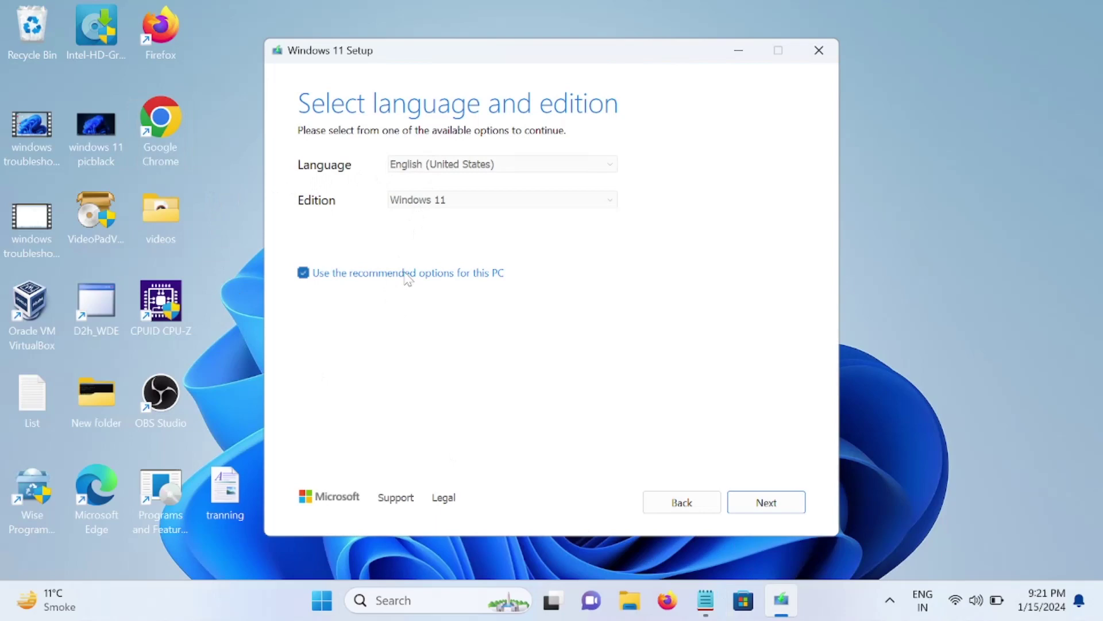
# Check the WIN7AIO (D:) USB drive under This PC in File Explorer, and close the window.
pyautogui.click(629, 604)
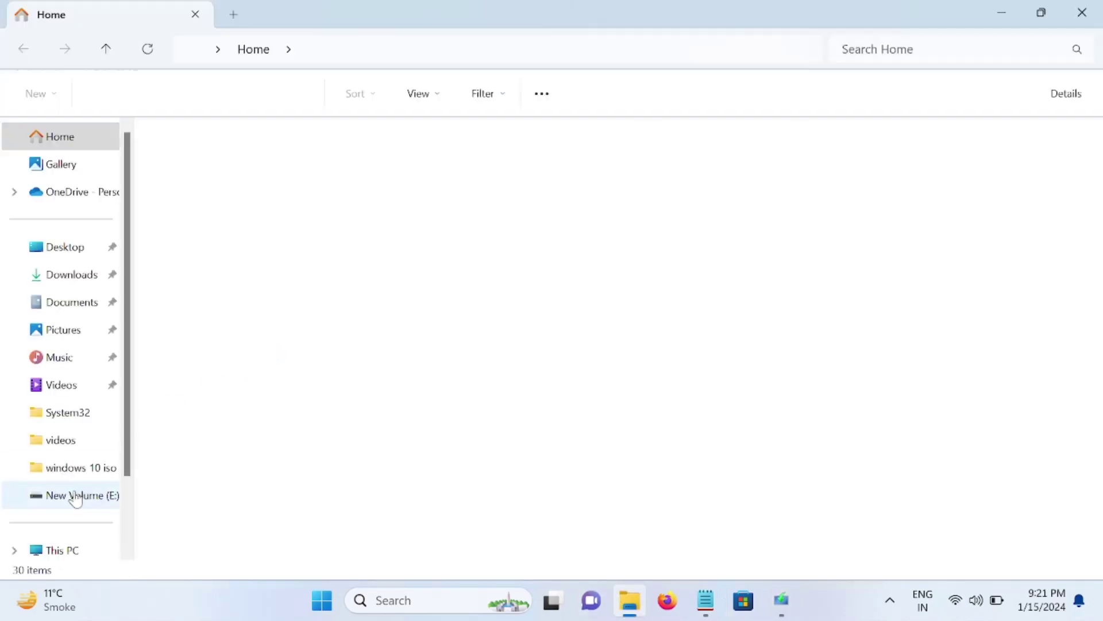
pyautogui.click(55, 543)
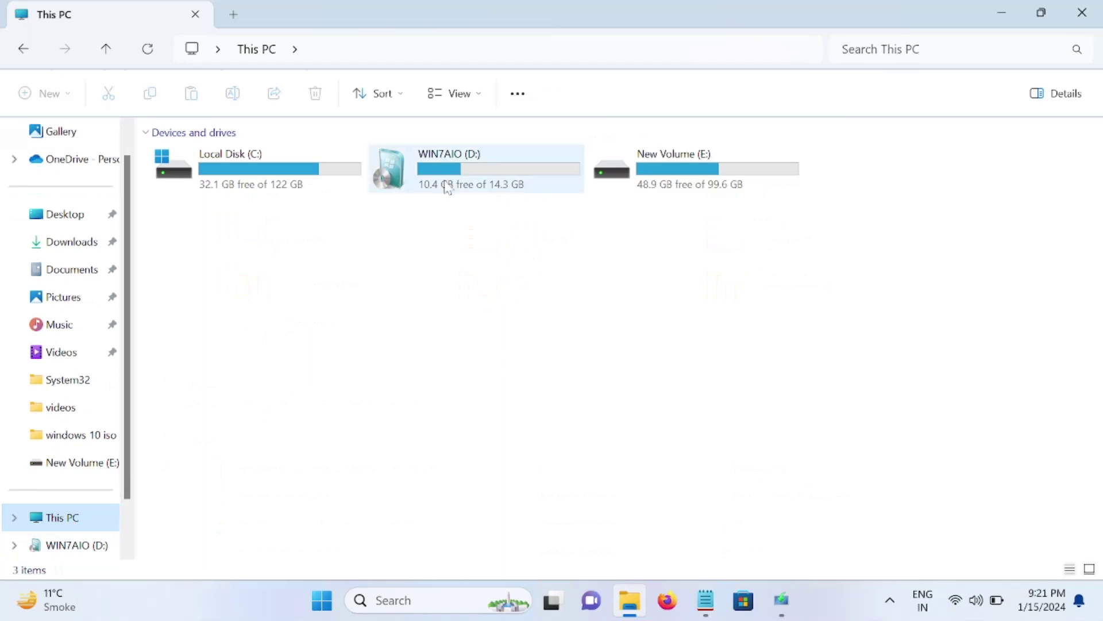
pyautogui.click(449, 184)
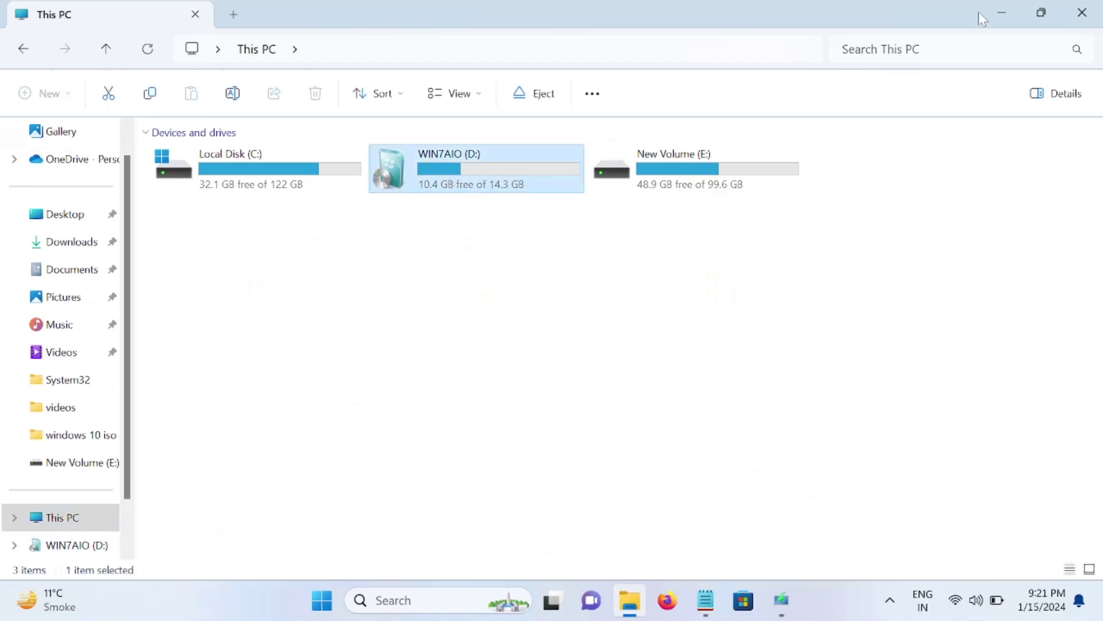
pyautogui.click(1082, 13)
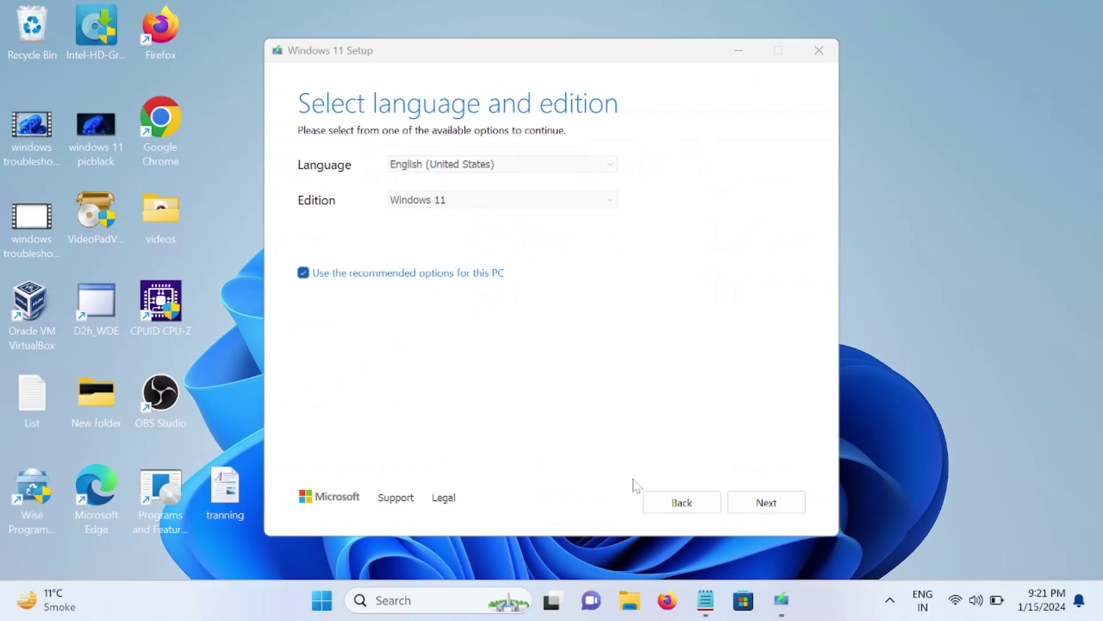
# Keep the recommended language and edition, choose USB flash drive as the media, and start creating it on D: (WIN7AIO).
pyautogui.click(748, 509)
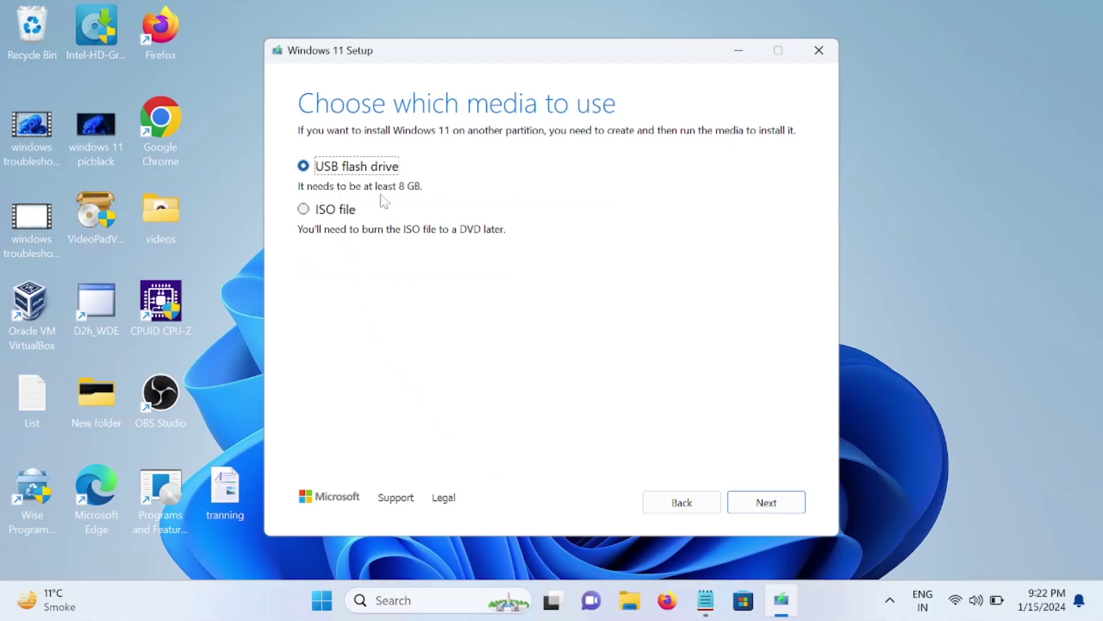
pyautogui.click(757, 504)
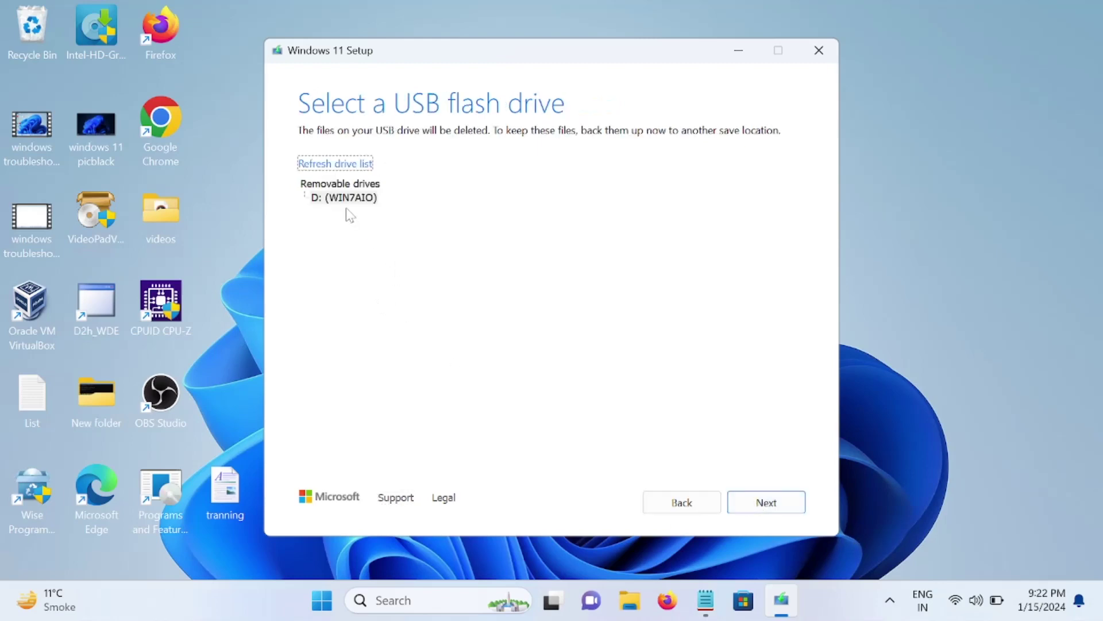
pyautogui.click(344, 199)
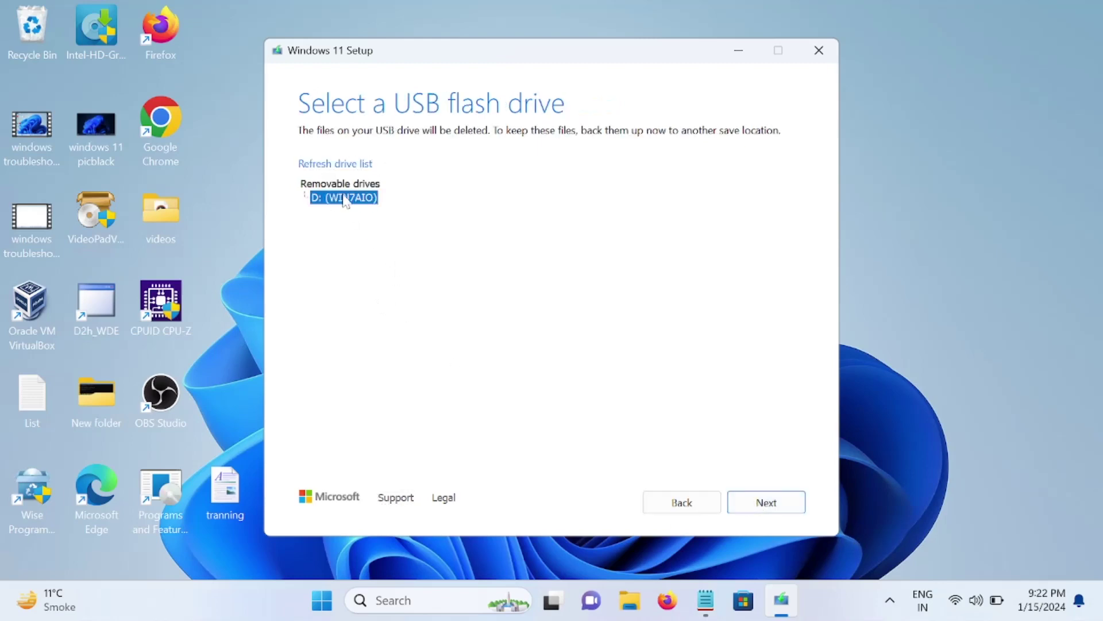
pyautogui.click(804, 503)
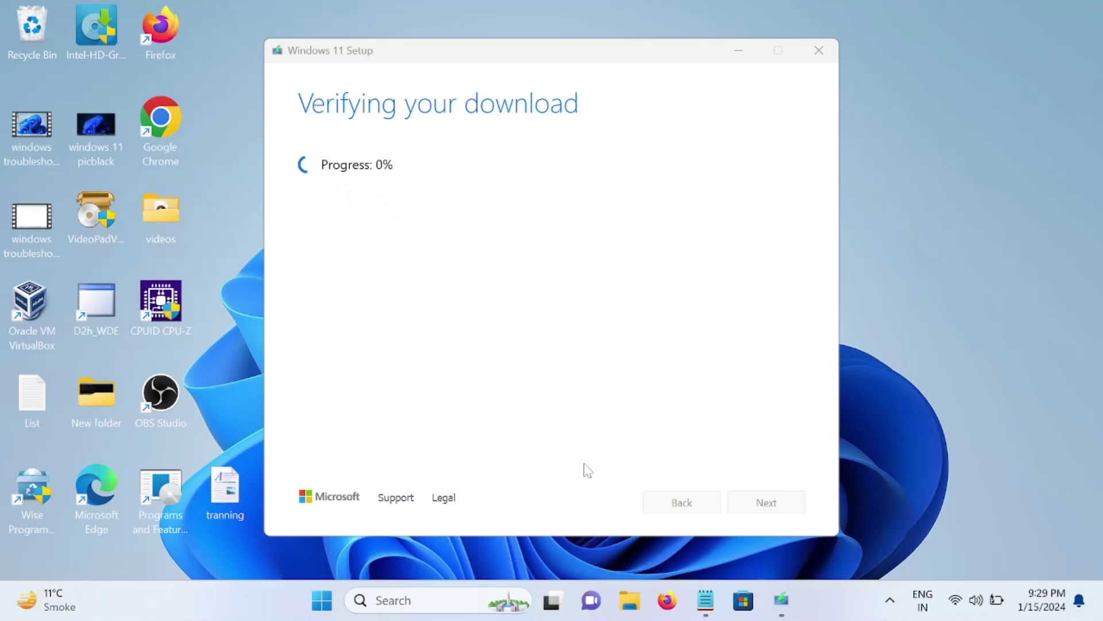
# Inspect the WIN7AIO (D:) drive from This PC in File Explorer while the media is being created.
pyautogui.press('super+e')
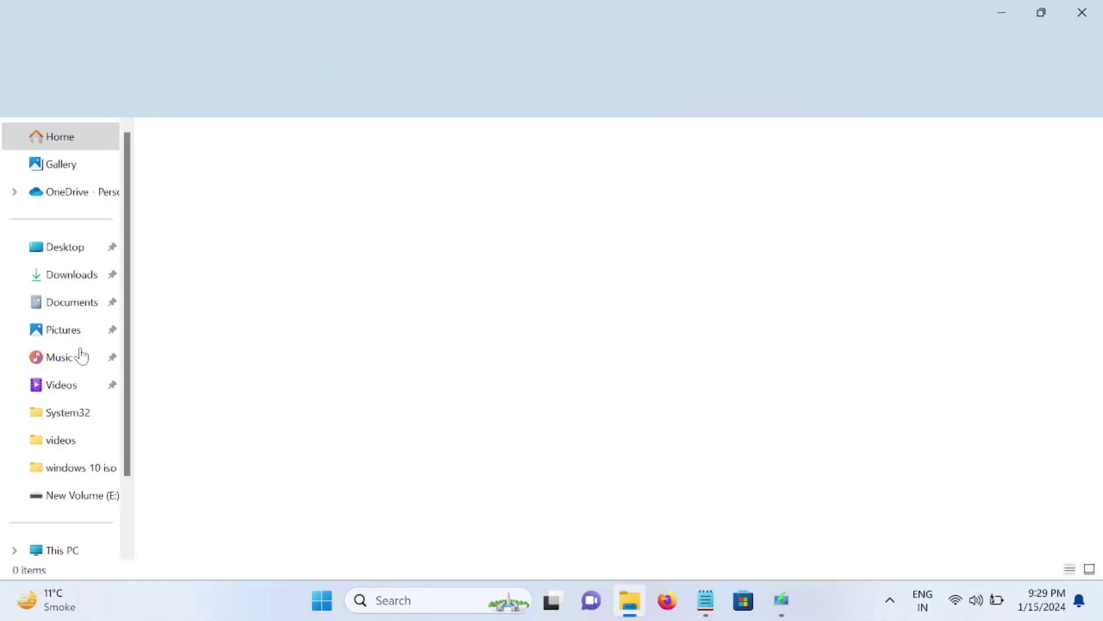
pyautogui.scroll(-1, 54, 557)
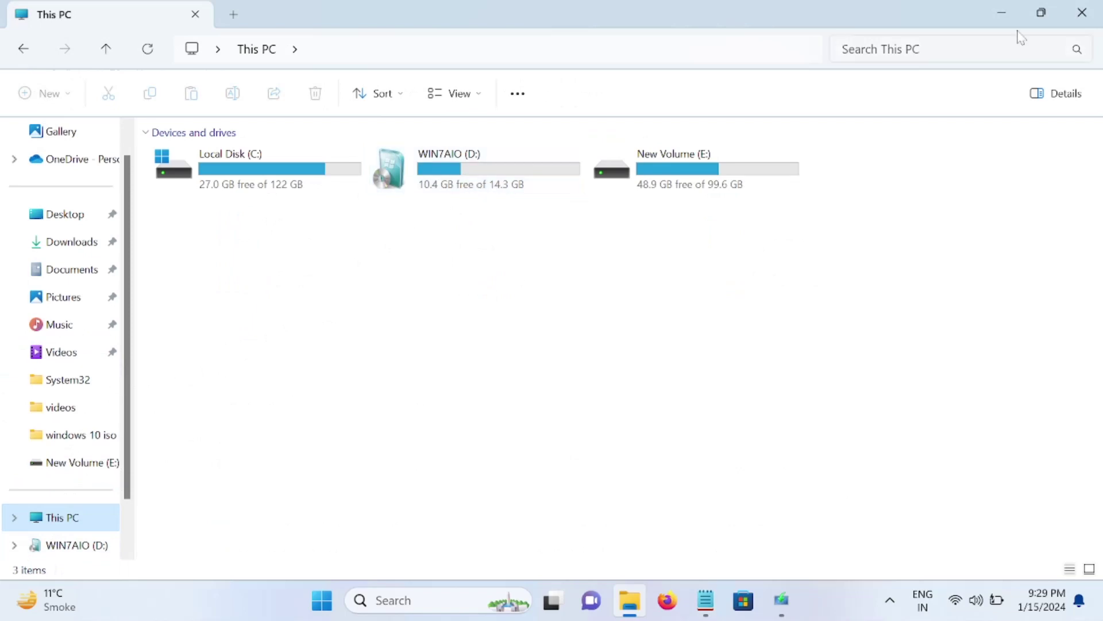
pyautogui.doubleClick(521, 191)
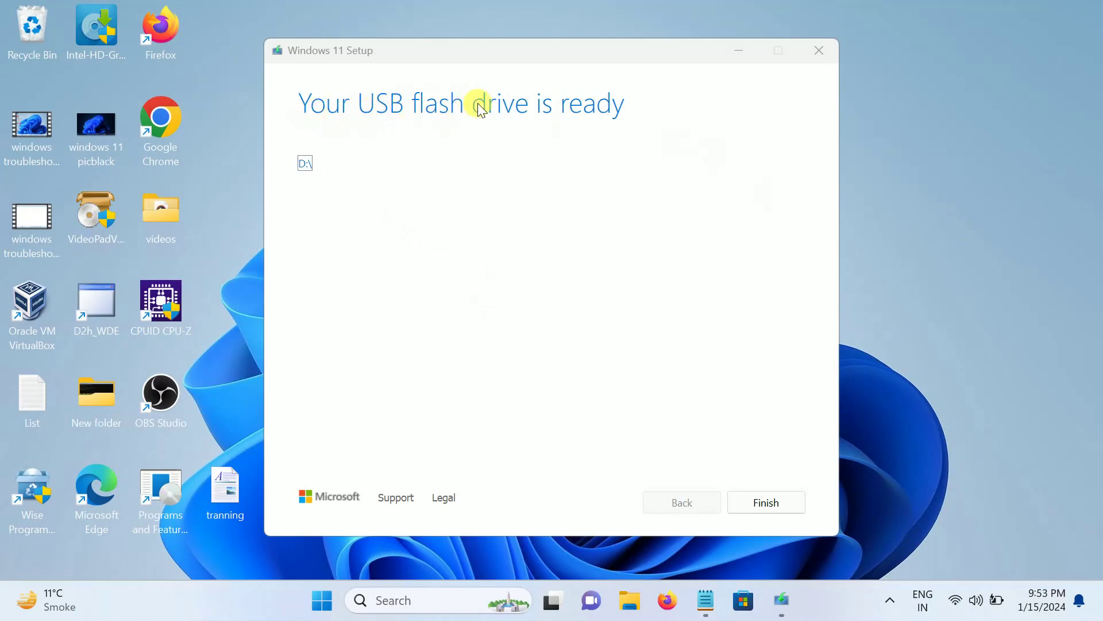
# Finish Windows 11 Setup once the USB flash drive is ready.
pyautogui.click(783, 505)
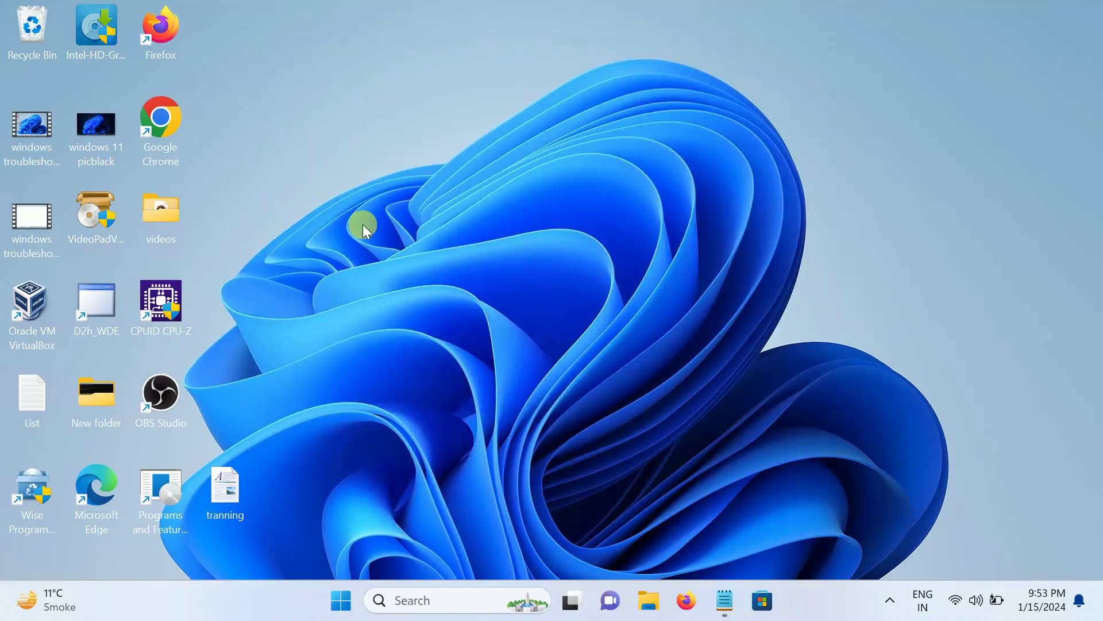
# Examine the contents of the finished ESD-USB (D:) drive from This PC in File Explorer, and close the window.
pyautogui.click(661, 614)
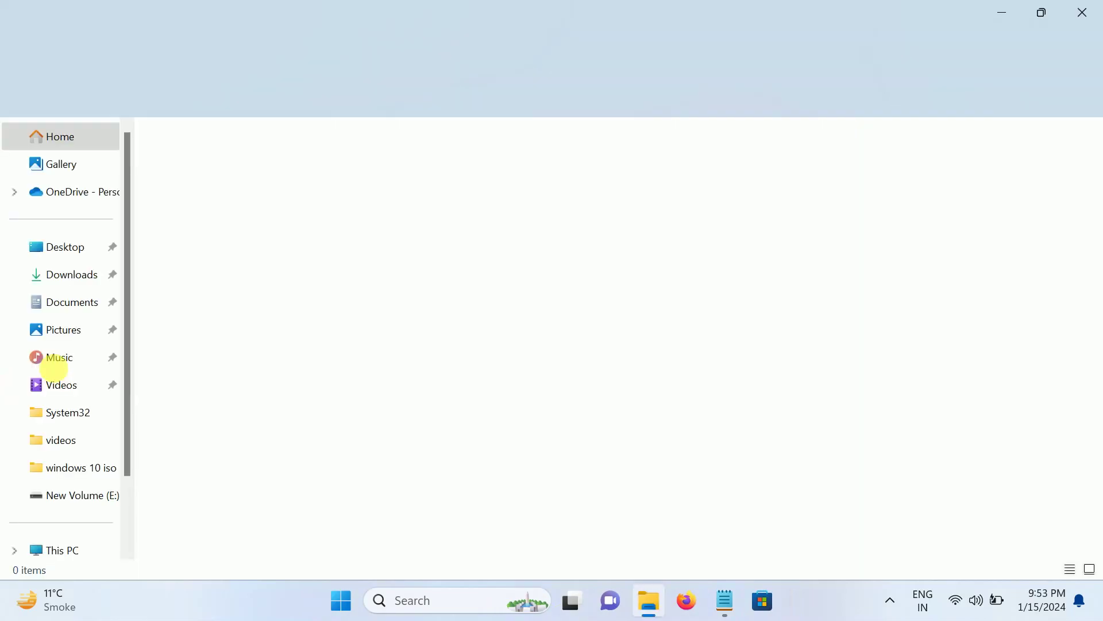
pyautogui.scroll(-1, 75, 543)
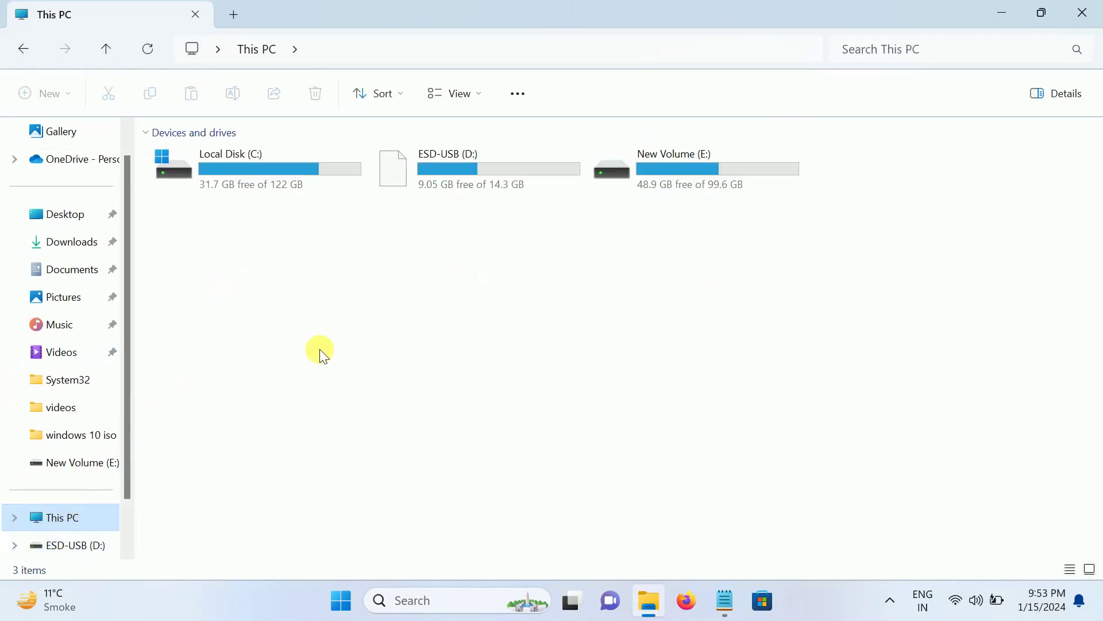
pyautogui.click(477, 188)
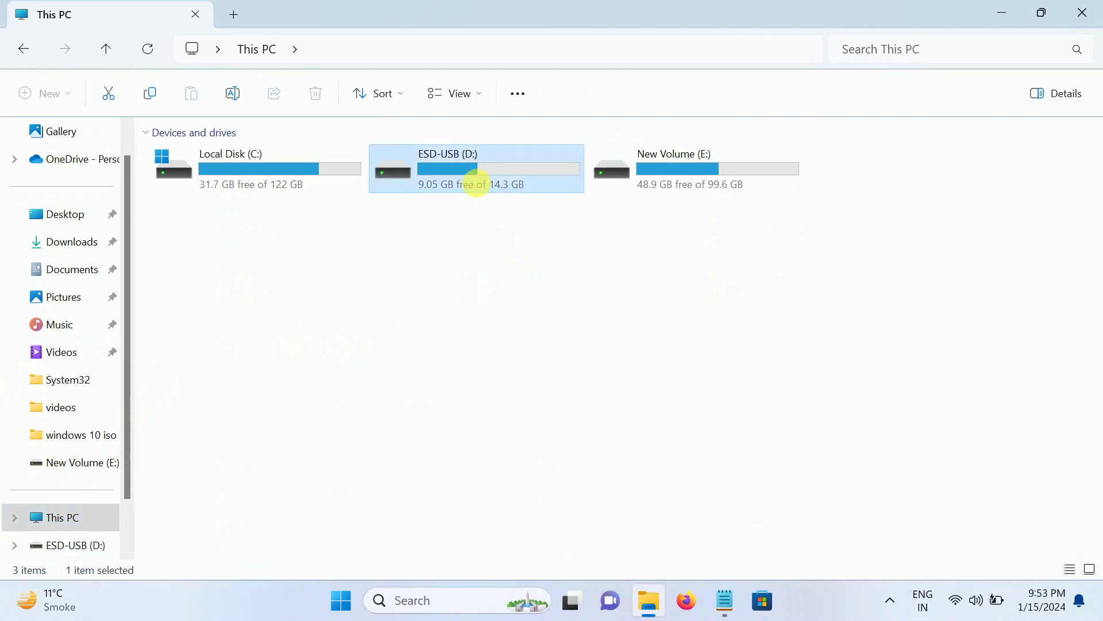
pyautogui.doubleClick(470, 183)
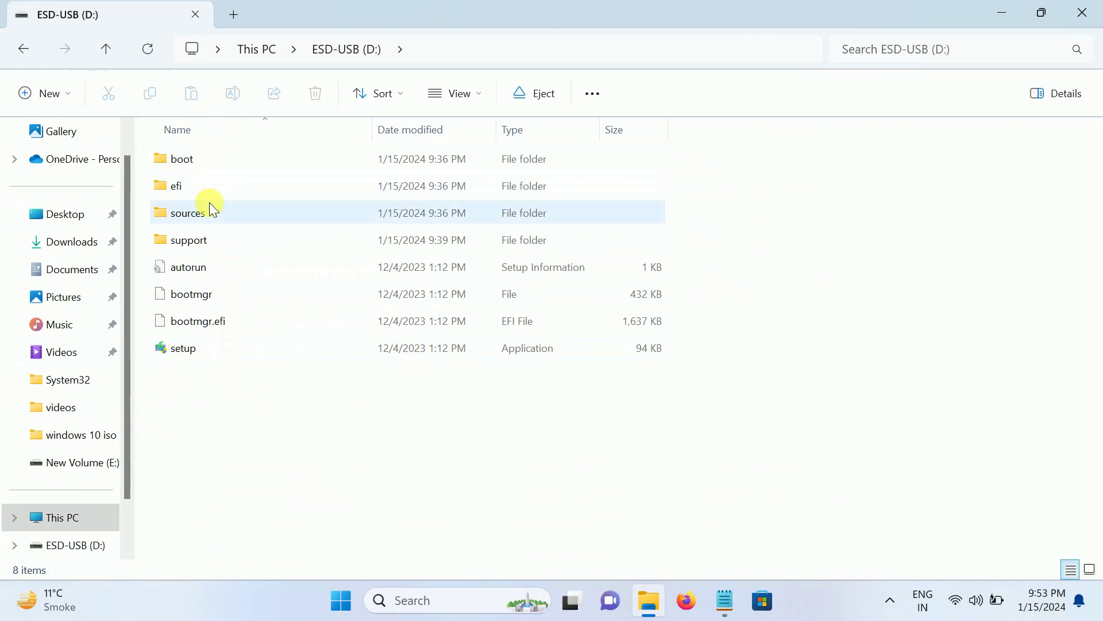
pyautogui.click(113, 50)
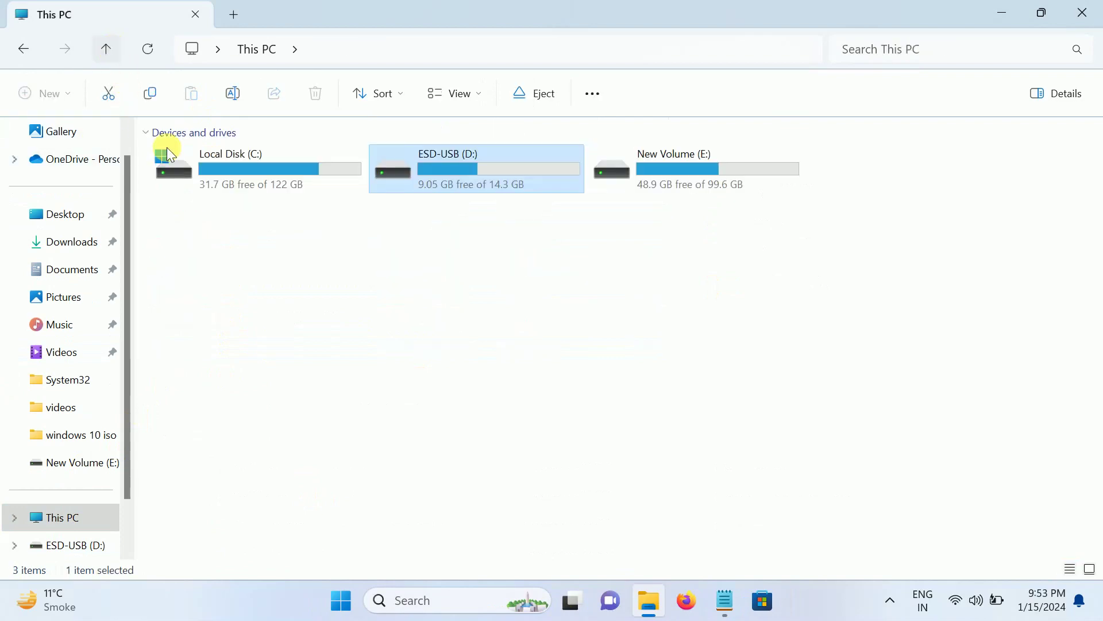
pyautogui.click(1082, 13)
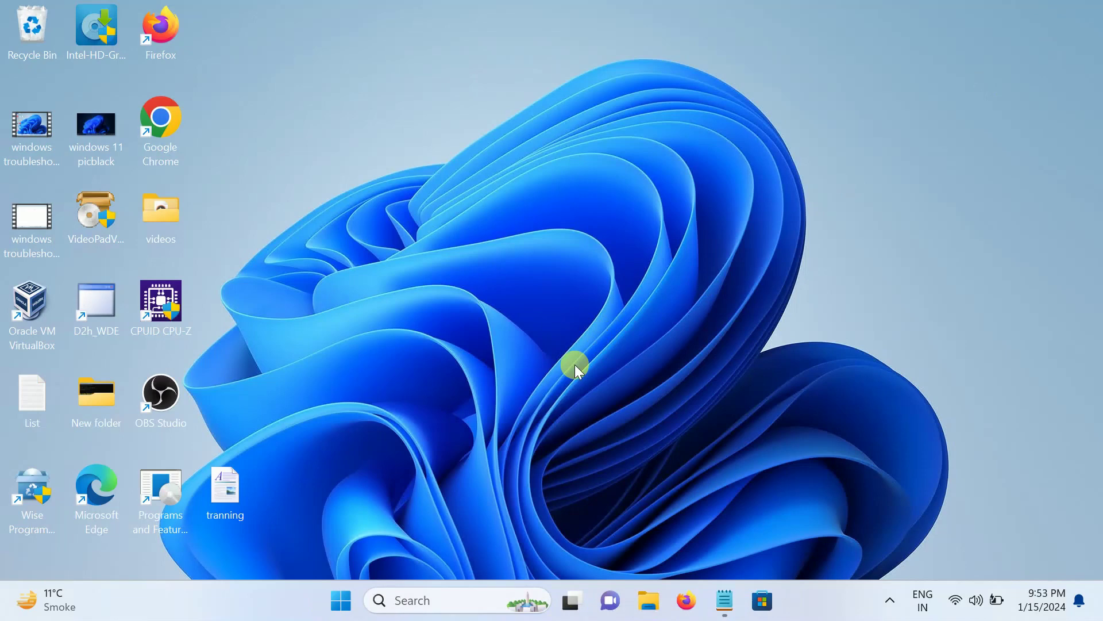